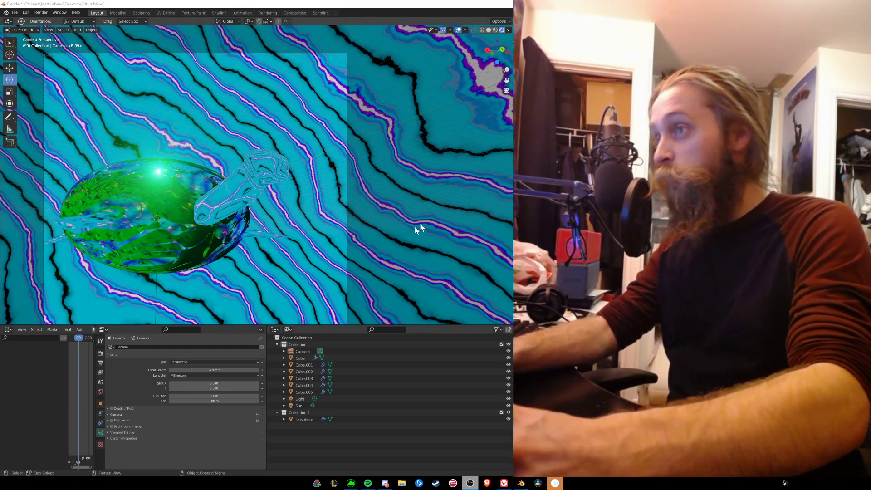
Step: Orbit from Camera Perspective into User Perspective to view the turtle's shell from another side
mouse_move(324, 244)
middle_mouse_down()
mouse_move(363, 268)
mouse_move(323, 292)
mouse_move(351, 297)
mouse_move(374, 288)
mouse_move(405, 219)
mouse_move(398, 246)
mouse_move(371, 266)
mouse_move(391, 207)
mouse_move(385, 232)
mouse_move(361, 254)
middle_mouse_up()
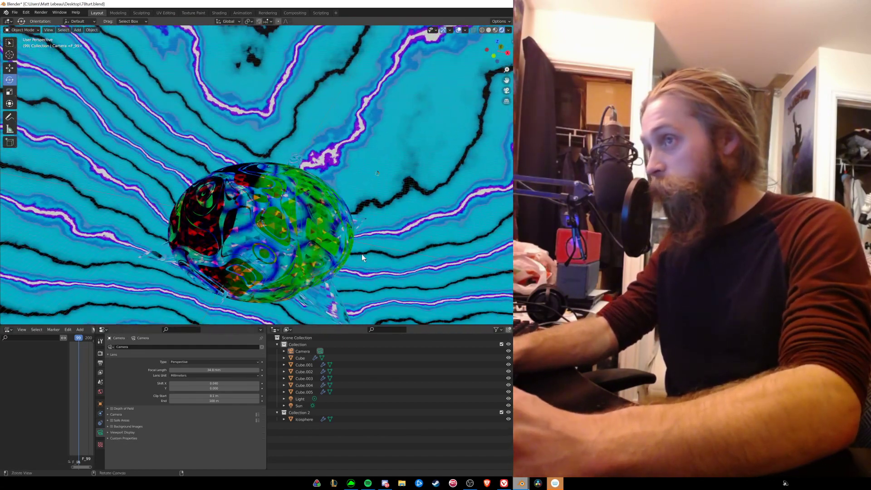
scroll(361, 254, "up", 3)
scroll(365, 180, "up", 2)
scroll(335, 194, "up", 2)
Step: Orbit to a new angle on the shell and render the frame with F12
middle_click_drag(335, 193, 301, 243)
scroll(300, 243, "down", 3)
key("F12")
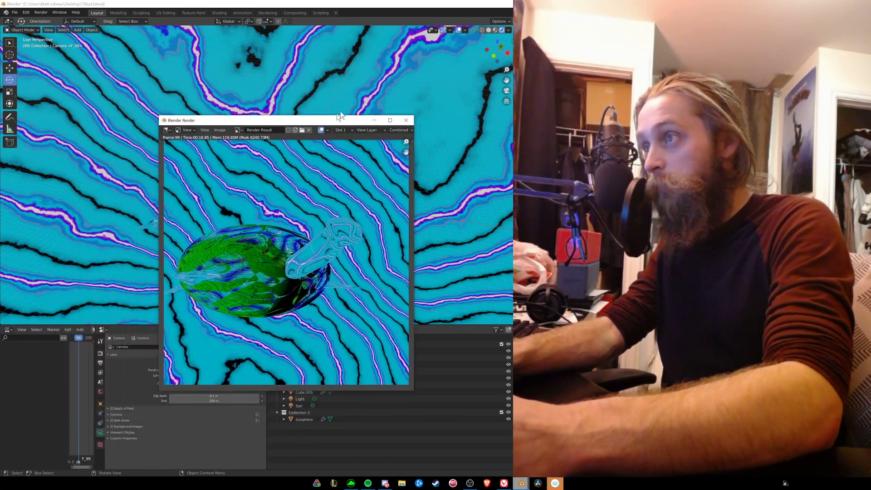
Step: Pan across the rendered turtle image, close the render window, and orbit to centre the shell
left_click_drag(209, 170, 386, 61)
scroll(342, 105, "up", 4)
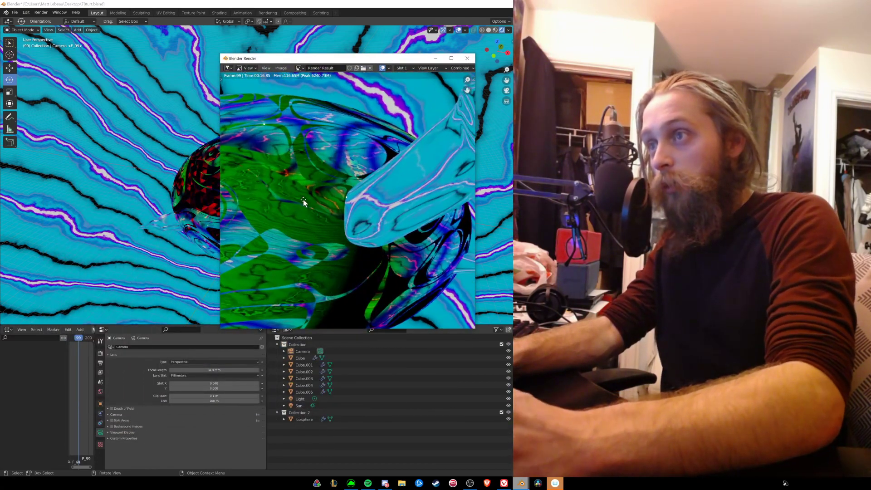
scroll(303, 200, "up", 2)
scroll(376, 223, "up", 3)
scroll(376, 223, "down", 2)
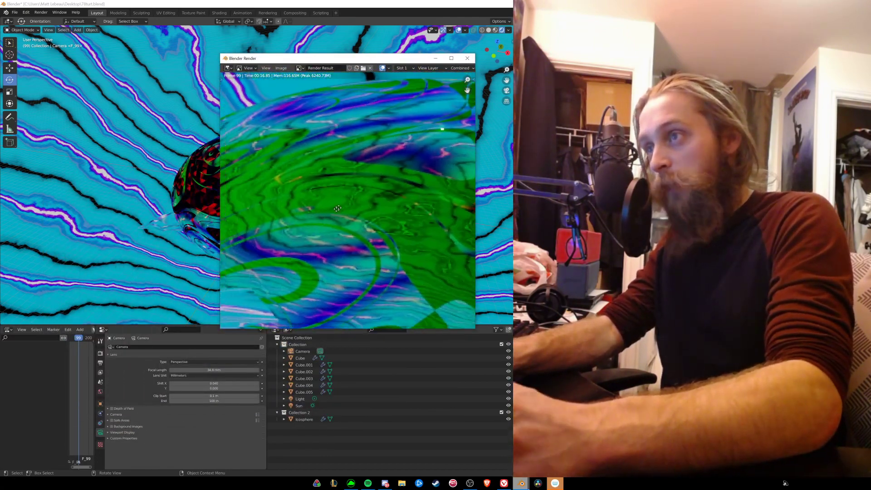
scroll(364, 218, "down", 2)
scroll(350, 211, "down", 2)
scroll(329, 203, "down", 3)
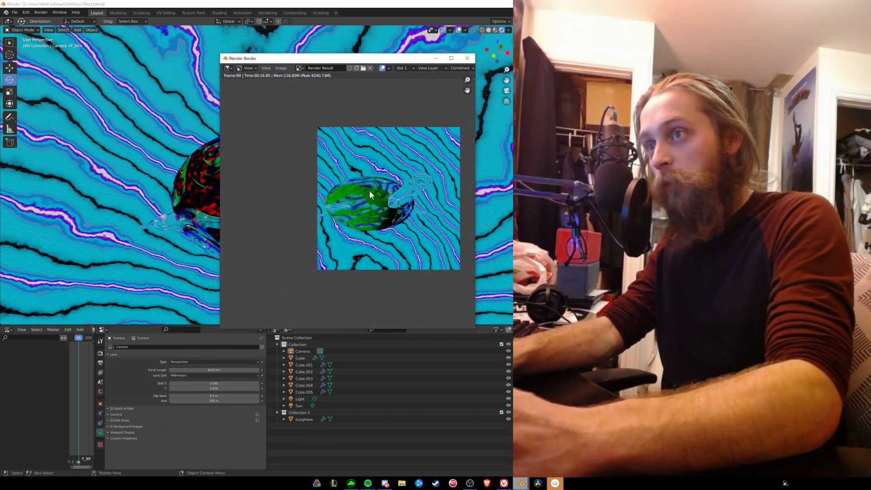
scroll(289, 175, "up", 1)
mouse_move(370, 194)
middle_mouse_down()
mouse_move(289, 176)
mouse_move(333, 193)
middle_mouse_up()
scroll(333, 193, "up", 2)
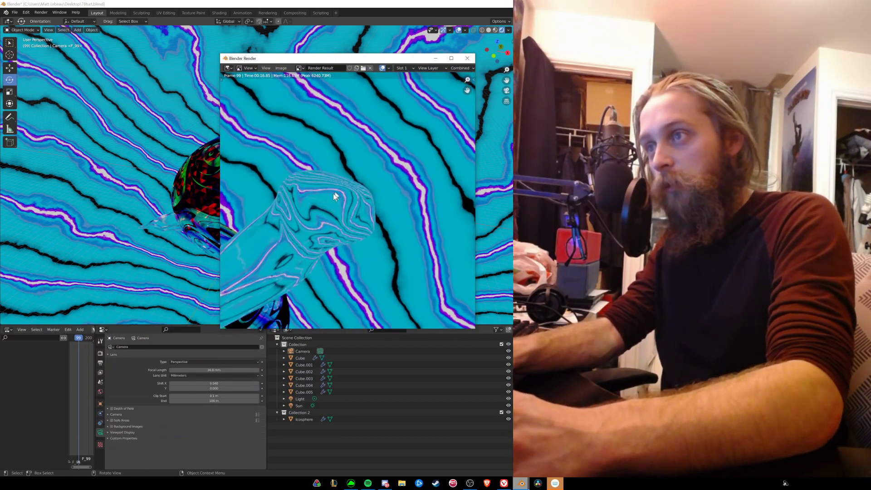
scroll(332, 194, "up", 1)
scroll(334, 198, "up", 1)
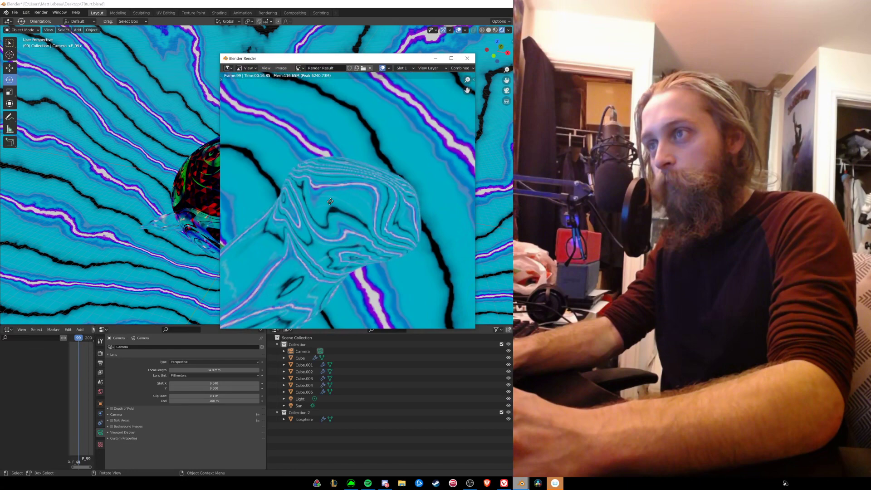
mouse_move(331, 184)
middle_mouse_down()
mouse_move(316, 230)
mouse_move(375, 201)
mouse_move(341, 225)
middle_mouse_up()
scroll(406, 148, "up", 2)
scroll(407, 148, "down", 3)
scroll(287, 244, "up", 1)
scroll(324, 241, "up", 1)
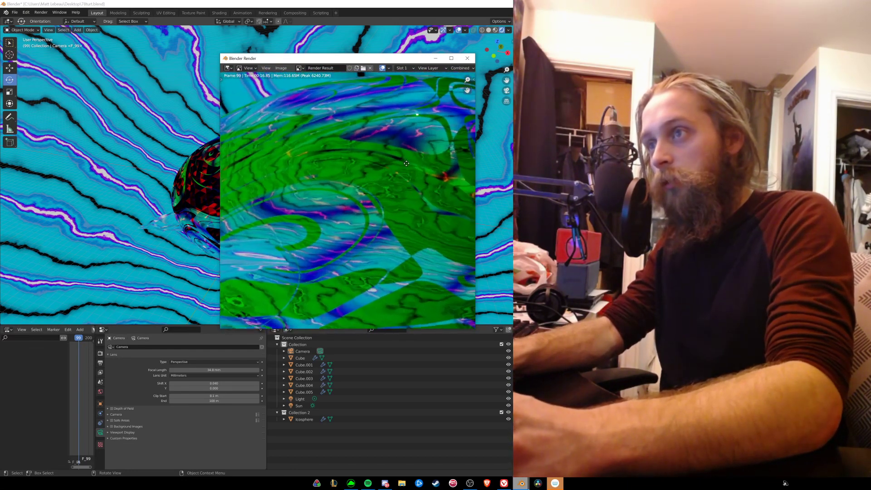
scroll(329, 230, "down", 6)
scroll(373, 132, "up", 3)
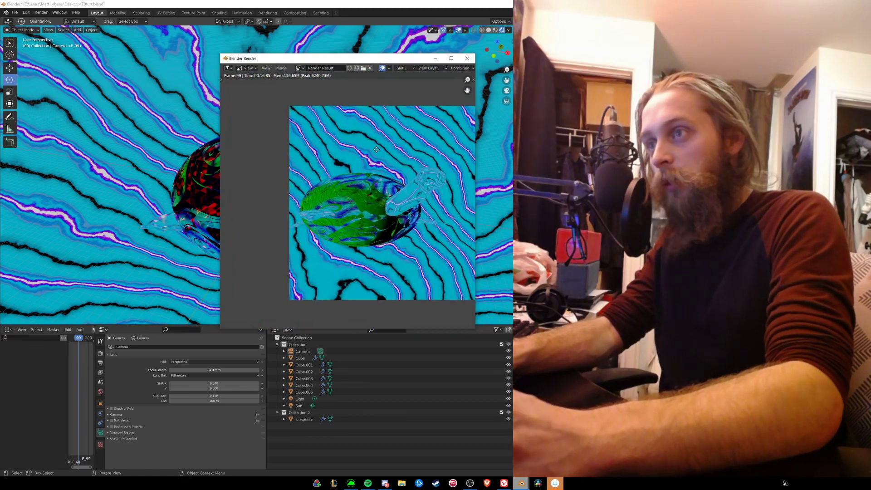
scroll(354, 143, "up", 3)
scroll(341, 151, "up", 1)
scroll(329, 158, "up", 2)
scroll(334, 170, "down", 2)
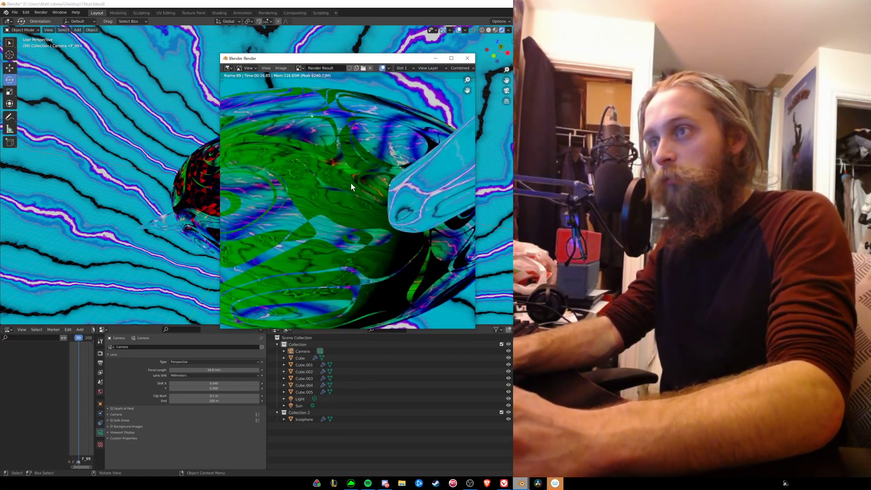
scroll(343, 191, "down", 1)
scroll(356, 215, "down", 1)
scroll(366, 216, "down", 1)
middle_click_drag(366, 216, 370, 229)
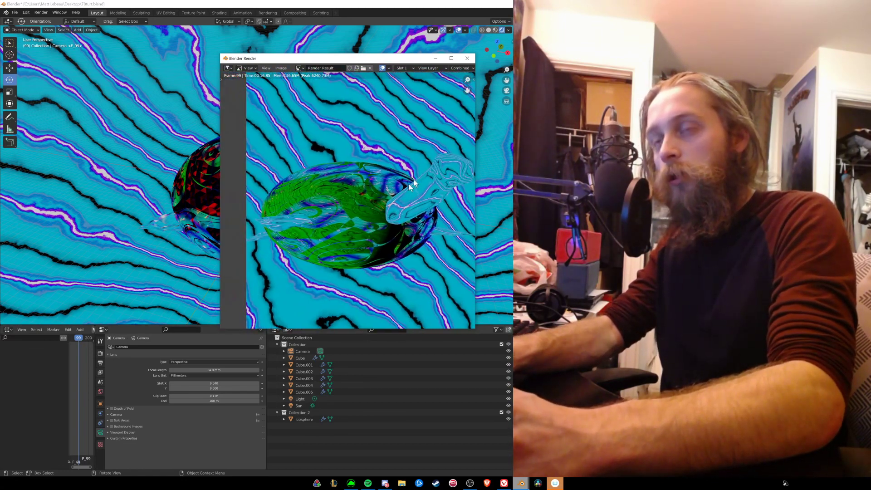
left_click(467, 58)
mouse_move(409, 123)
middle_mouse_down()
mouse_move(306, 186)
mouse_move(283, 169)
mouse_move(155, 208)
middle_mouse_up()
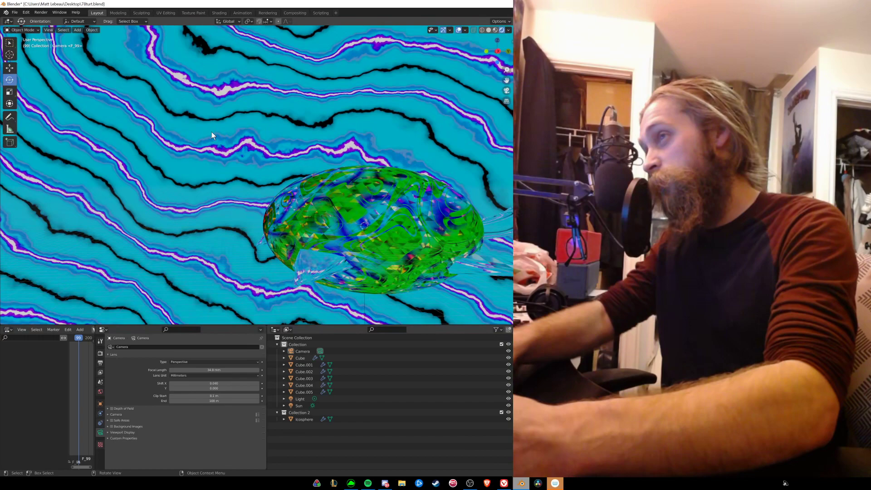
mouse_move(212, 131)
middle_mouse_down()
mouse_move(165, 164)
mouse_move(142, 149)
mouse_move(167, 193)
mouse_move(234, 219)
mouse_move(212, 214)
mouse_move(210, 170)
mouse_move(186, 201)
mouse_move(156, 188)
mouse_move(143, 197)
mouse_move(220, 186)
mouse_move(128, 166)
mouse_move(188, 194)
mouse_move(166, 218)
mouse_move(96, 233)
mouse_move(127, 225)
mouse_move(165, 229)
mouse_move(124, 248)
mouse_move(156, 243)
mouse_move(153, 234)
mouse_move(170, 220)
mouse_move(202, 210)
mouse_move(180, 216)
mouse_move(191, 257)
mouse_move(221, 202)
mouse_move(188, 272)
mouse_move(201, 190)
middle_mouse_up()
scroll(144, 251, "down", 3)
scroll(209, 170, "up", 2)
scroll(188, 197, "up", 2)
scroll(212, 177, "up", 2)
scroll(191, 256, "up", 3)
scroll(187, 272, "down", 2)
scroll(192, 255, "down", 2)
mouse_move(263, 195)
middle_mouse_down()
mouse_move(305, 229)
mouse_move(262, 250)
mouse_move(184, 188)
mouse_move(177, 134)
mouse_move(179, 243)
mouse_move(298, 210)
mouse_move(301, 228)
mouse_move(258, 239)
mouse_move(213, 231)
mouse_move(337, 237)
mouse_move(282, 233)
mouse_move(299, 215)
mouse_move(287, 236)
mouse_move(242, 242)
mouse_move(197, 227)
mouse_move(220, 179)
mouse_move(263, 187)
middle_mouse_up()
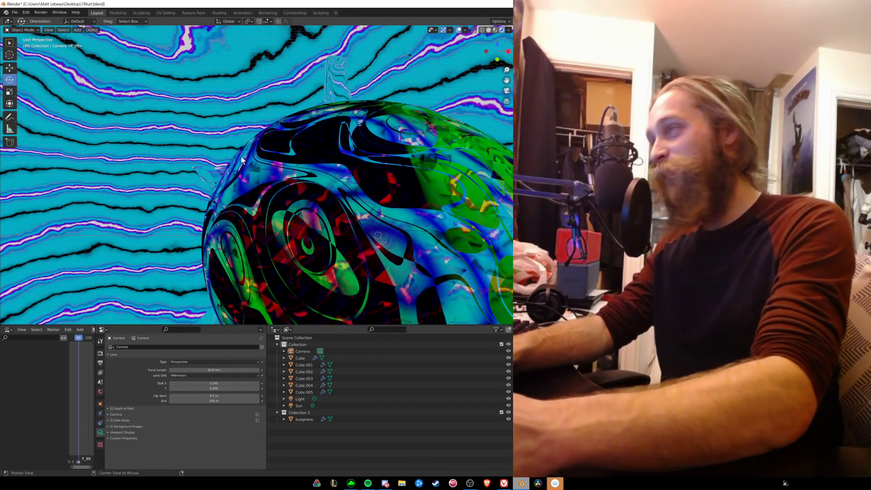
mouse_move(241, 160)
middle_mouse_down()
mouse_move(294, 143)
mouse_move(328, 157)
mouse_move(240, 136)
mouse_move(314, 143)
mouse_move(301, 155)
middle_mouse_up()
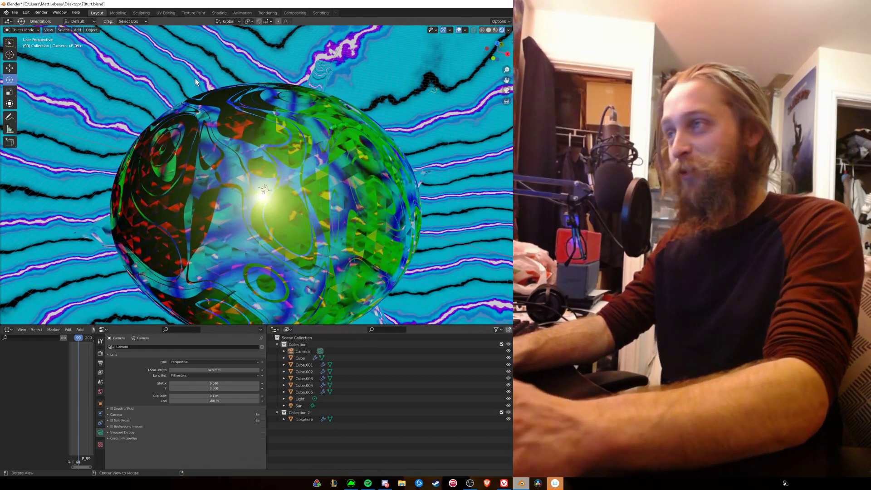
mouse_move(255, 184)
middle_mouse_down()
mouse_move(348, 226)
mouse_move(356, 218)
mouse_move(171, 174)
middle_mouse_up()
mouse_move(218, 207)
middle_mouse_down()
mouse_move(326, 157)
mouse_move(290, 168)
mouse_move(213, 307)
mouse_move(257, 198)
mouse_move(278, 179)
mouse_move(320, 170)
mouse_move(278, 208)
mouse_move(243, 213)
mouse_move(258, 227)
middle_mouse_up()
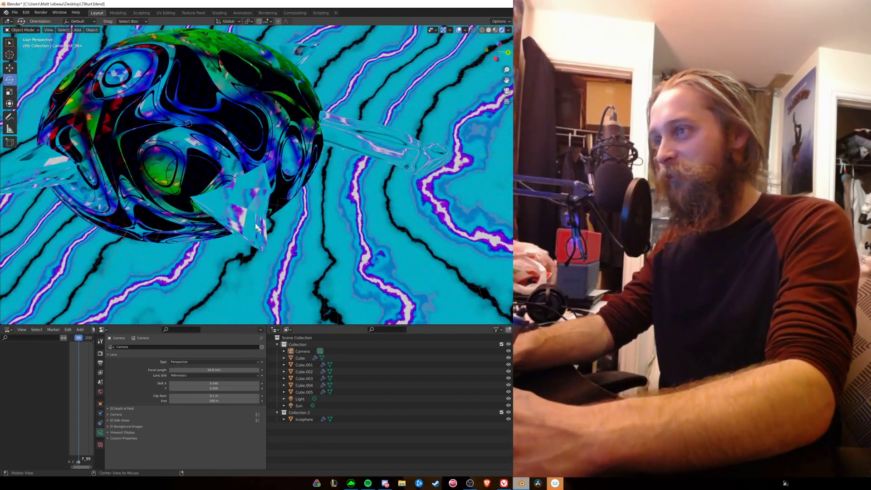
middle_click_drag(236, 173, 429, 215)
mouse_move(234, 203)
middle_mouse_down()
mouse_move(251, 224)
mouse_move(324, 144)
mouse_move(256, 163)
mouse_move(267, 146)
middle_mouse_up()
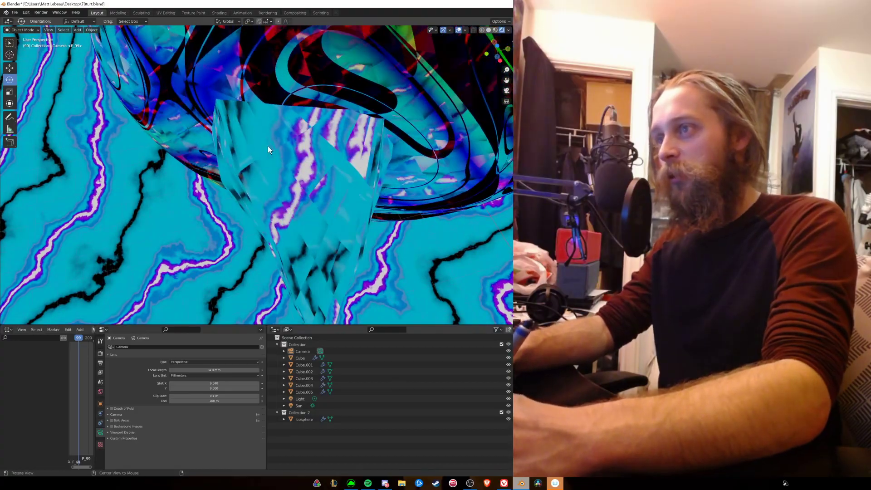
mouse_move(303, 198)
middle_mouse_down()
mouse_move(308, 179)
mouse_move(271, 262)
mouse_move(257, 193)
mouse_move(286, 218)
mouse_move(361, 98)
mouse_move(302, 26)
mouse_move(262, 123)
mouse_move(242, 152)
mouse_move(237, 126)
mouse_move(227, 165)
mouse_move(195, 189)
mouse_move(206, 173)
mouse_move(288, 202)
mouse_move(200, 219)
mouse_move(282, 199)
mouse_move(242, 206)
middle_mouse_up()
mouse_move(270, 147)
middle_mouse_down()
mouse_move(271, 119)
mouse_move(285, 100)
middle_mouse_up()
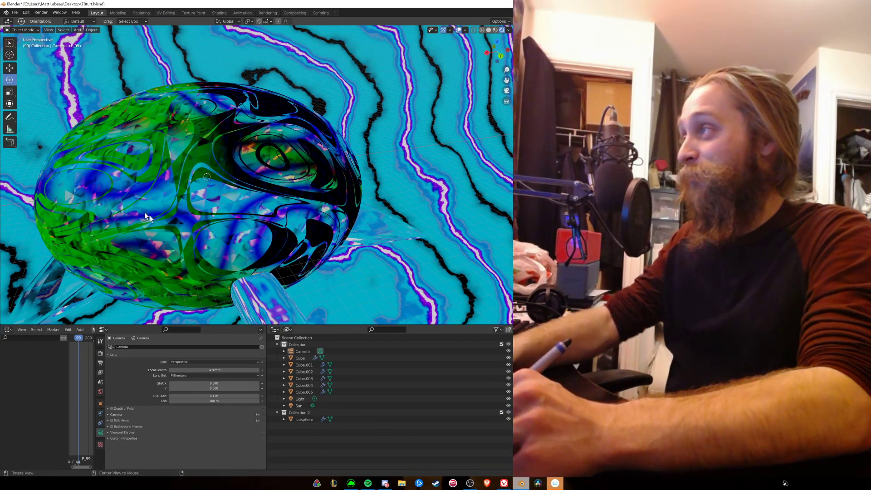
middle_click_drag(150, 215, 148, 235)
scroll(126, 214, "down", 3)
scroll(144, 281, "down", 3)
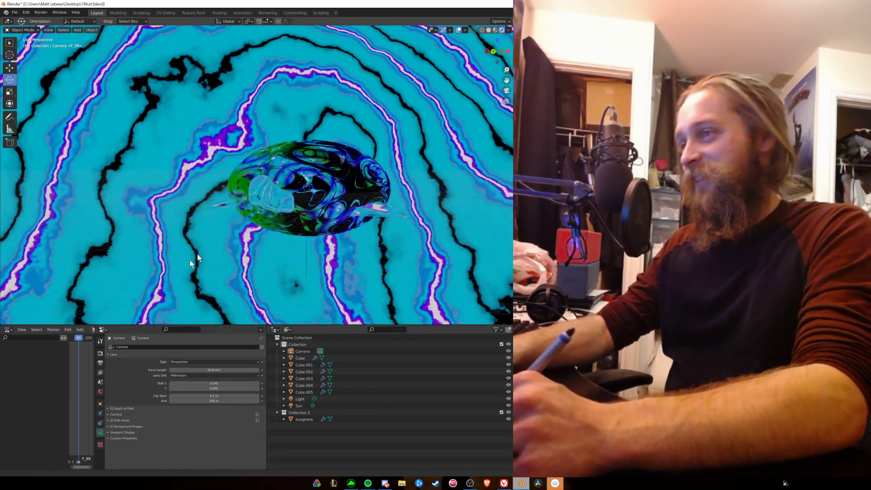
middle_click_drag(190, 260, 211, 263)
scroll(211, 263, "up", 2)
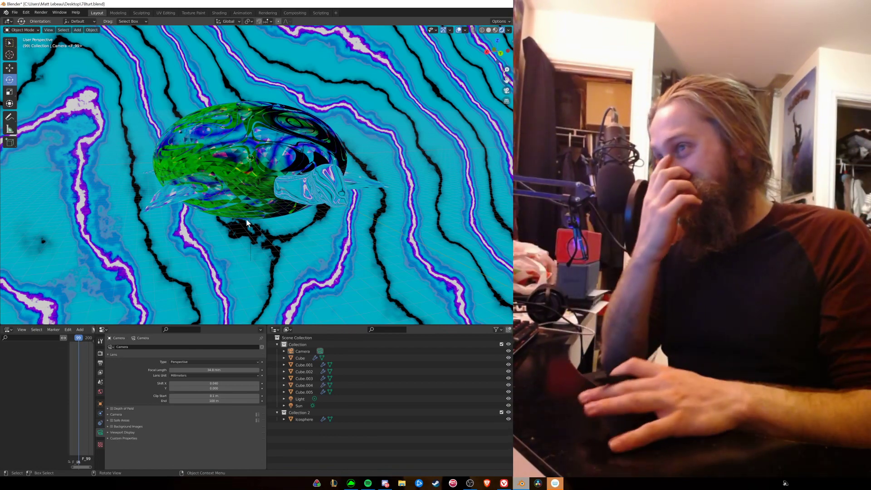
mouse_move(327, 235)
middle_mouse_down()
mouse_move(345, 237)
mouse_move(334, 209)
mouse_move(255, 163)
mouse_move(280, 186)
mouse_move(293, 107)
middle_mouse_up()
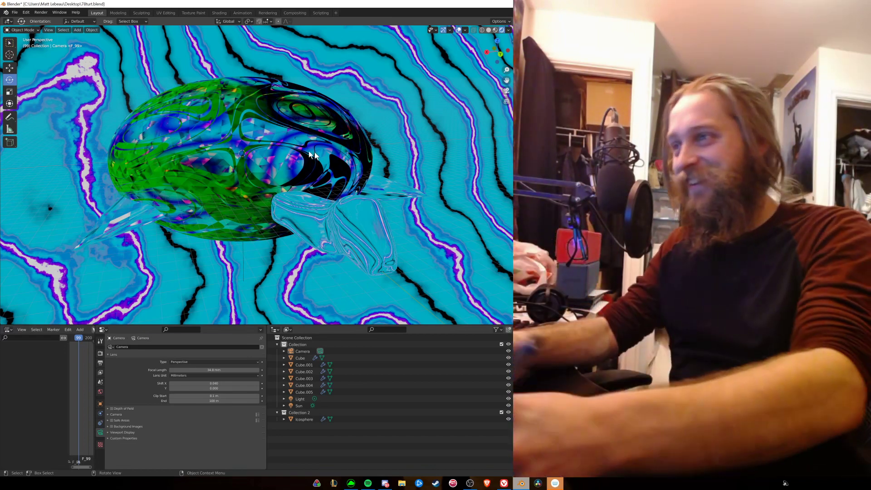
middle_click_drag(329, 210, 299, 210)
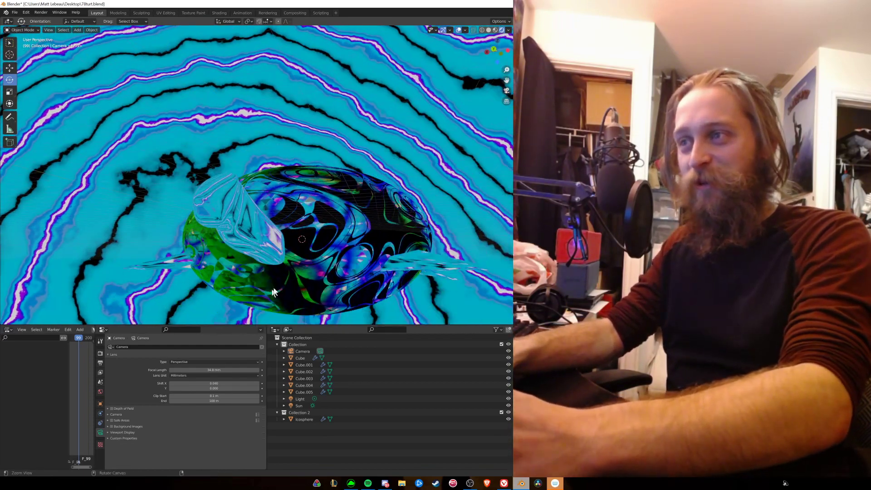
mouse_move(298, 210)
middle_mouse_down()
mouse_move(303, 285)
mouse_move(359, 261)
middle_mouse_up()
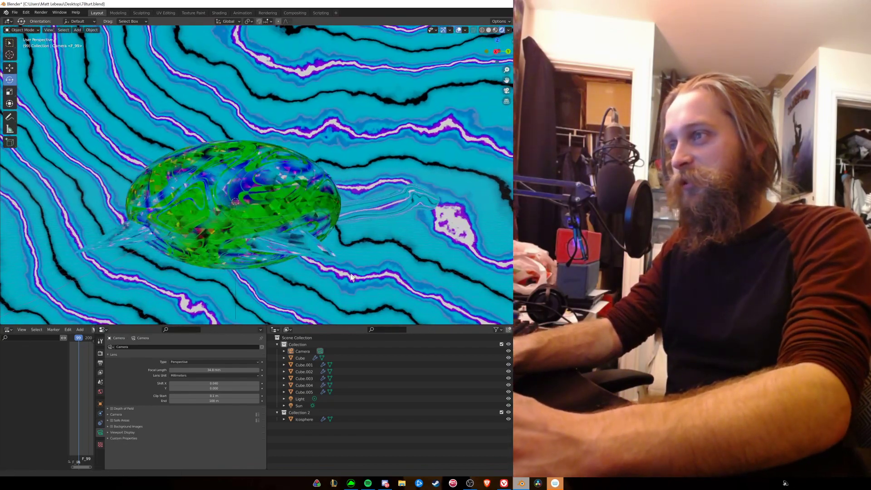
middle_click_drag(358, 262, 344, 262)
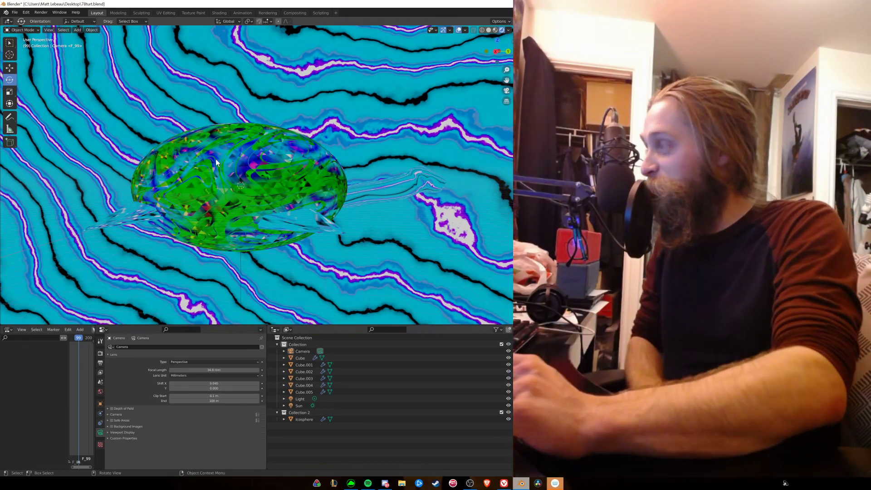